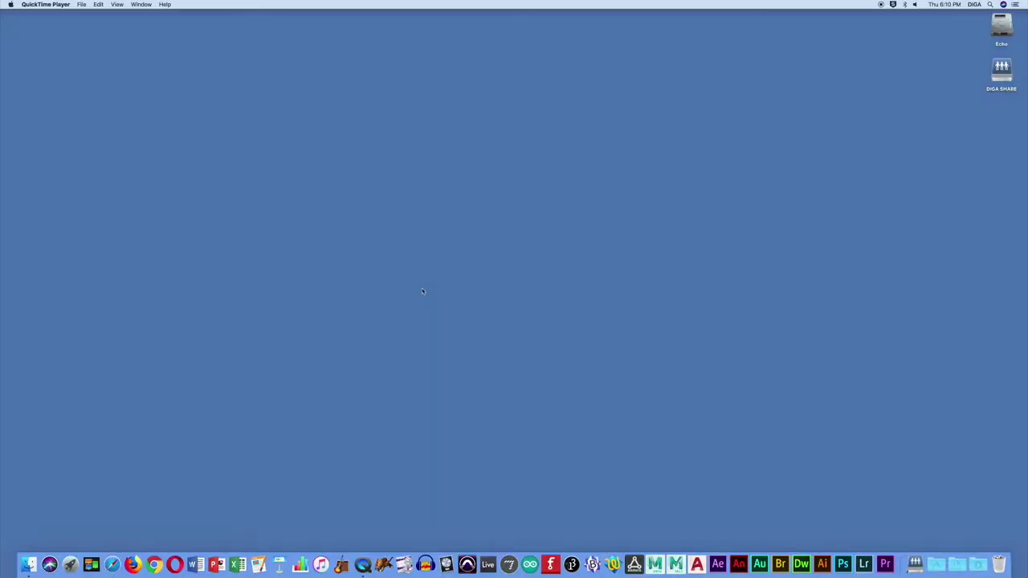
Search Spotlight for 'audio midi' so Audio MIDI Setup comes up as the top hit
key("super+space")
type("qui")
type("audio ")
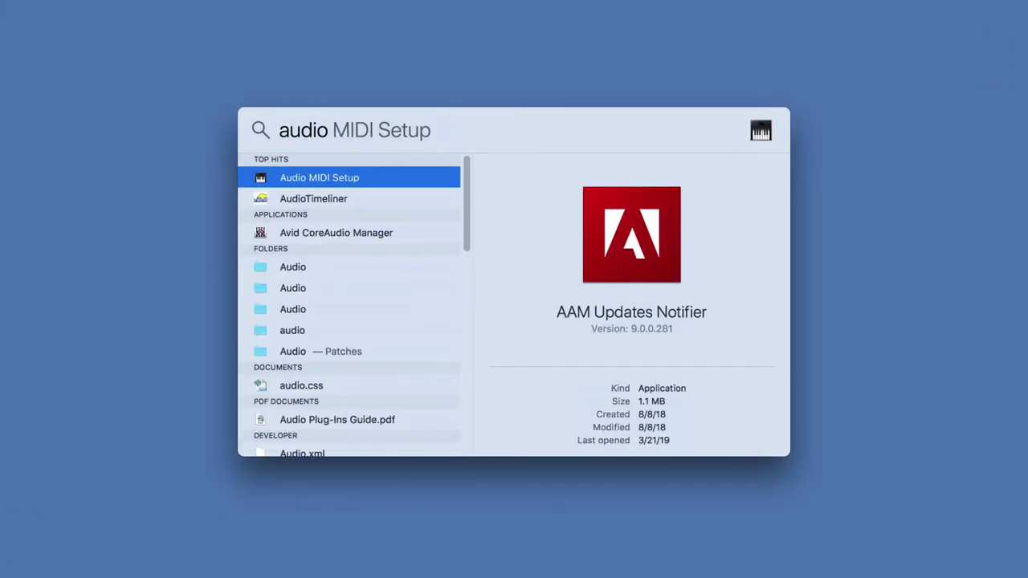
type("midi")
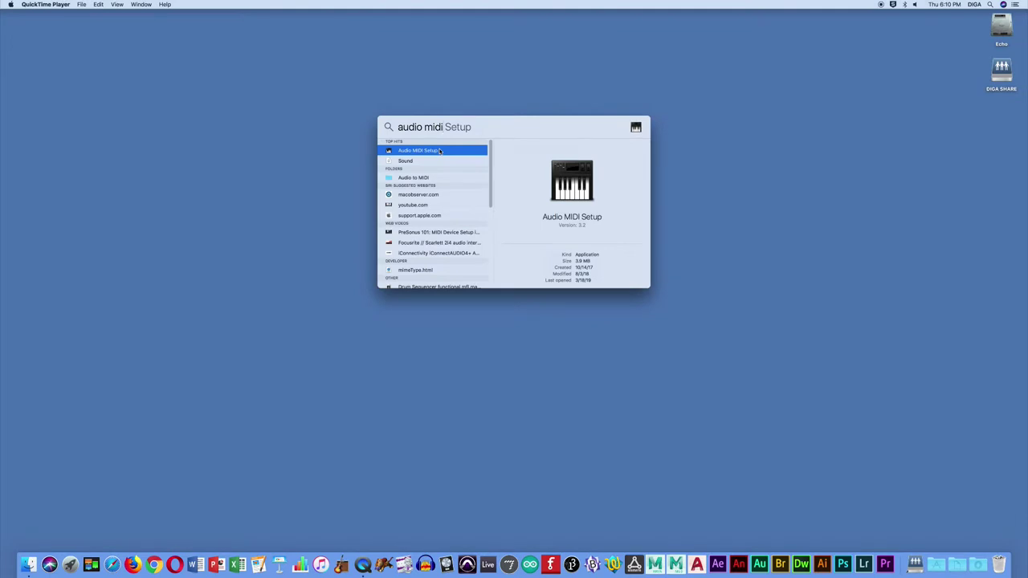
Launch Audio MIDI Setup and inspect the subdevices of Pro Tools Aggregate I/O
double_click(440, 151)
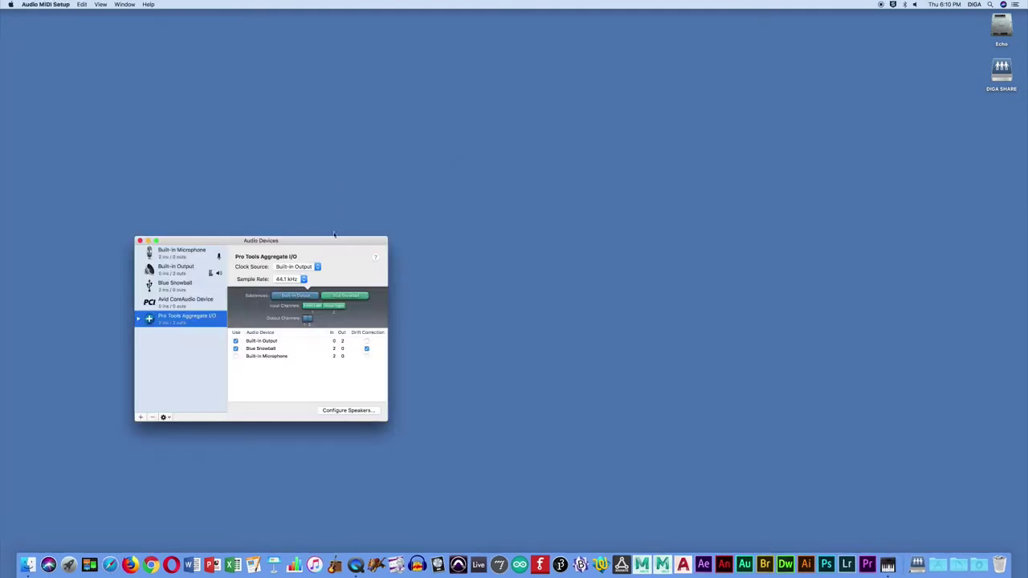
left_click_drag(333, 242, 341, 192)
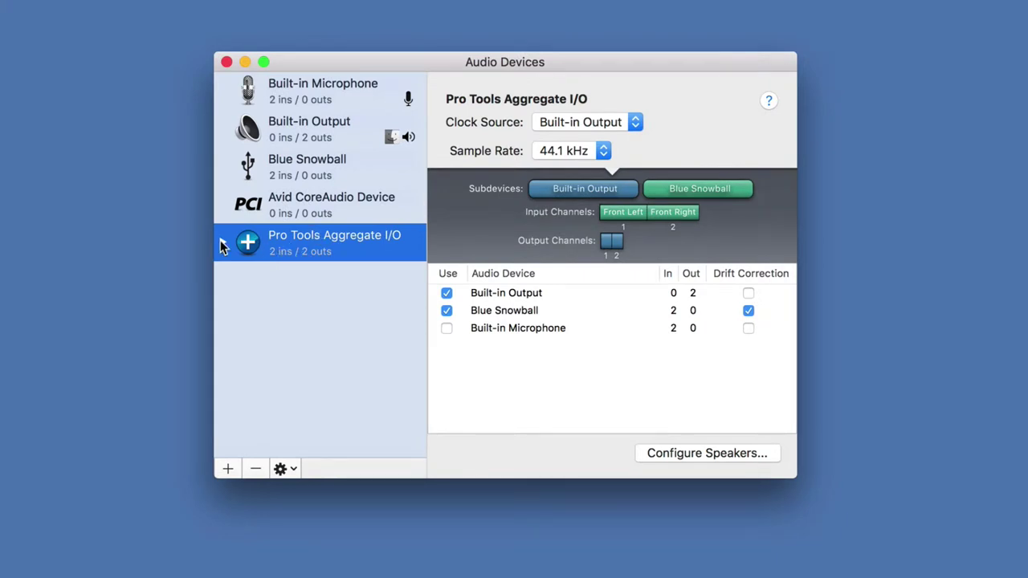
left_click(223, 242)
left_click(222, 242)
Keep the aggregate at 44.1 kHz with Built-in Output as clock source, then quit Audio MIDI Setup
left_click(598, 152)
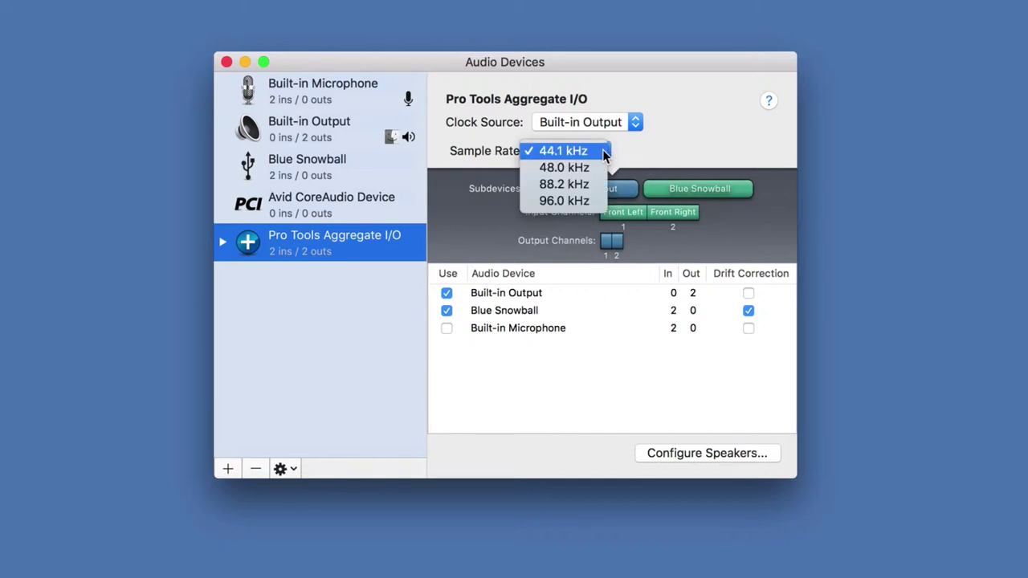
left_click(590, 151)
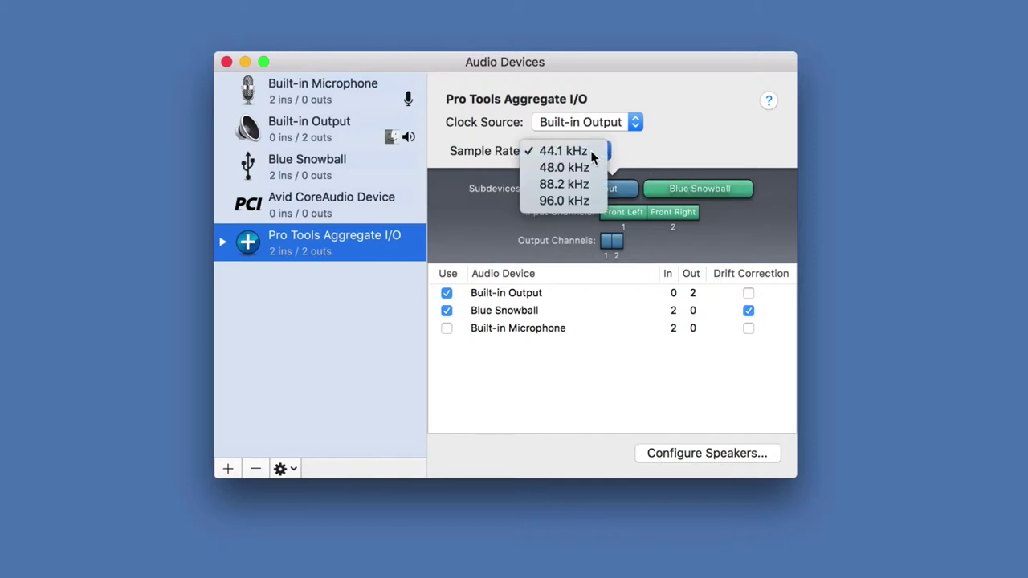
left_click(642, 124)
left_click(629, 127)
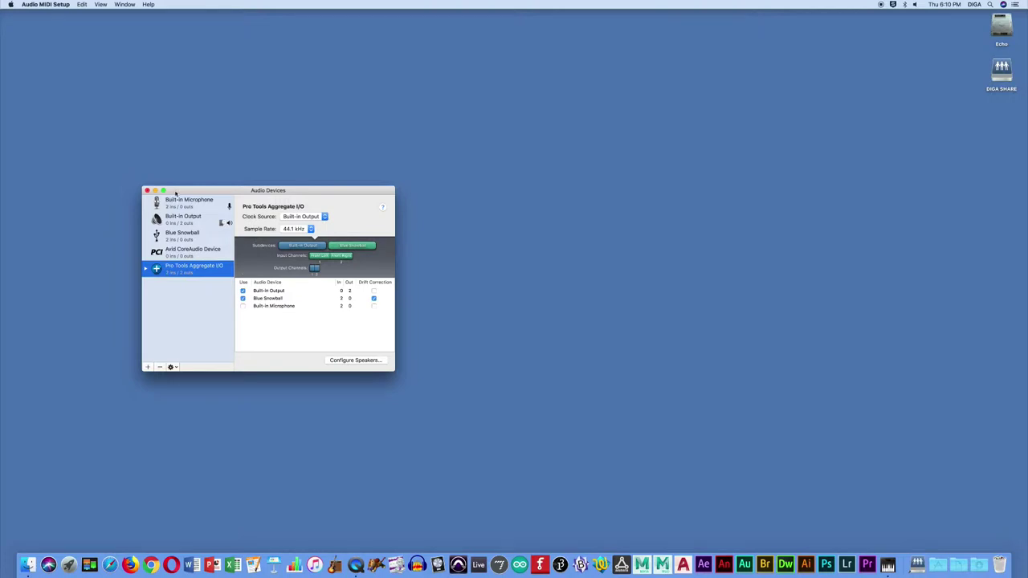
left_click(42, 4)
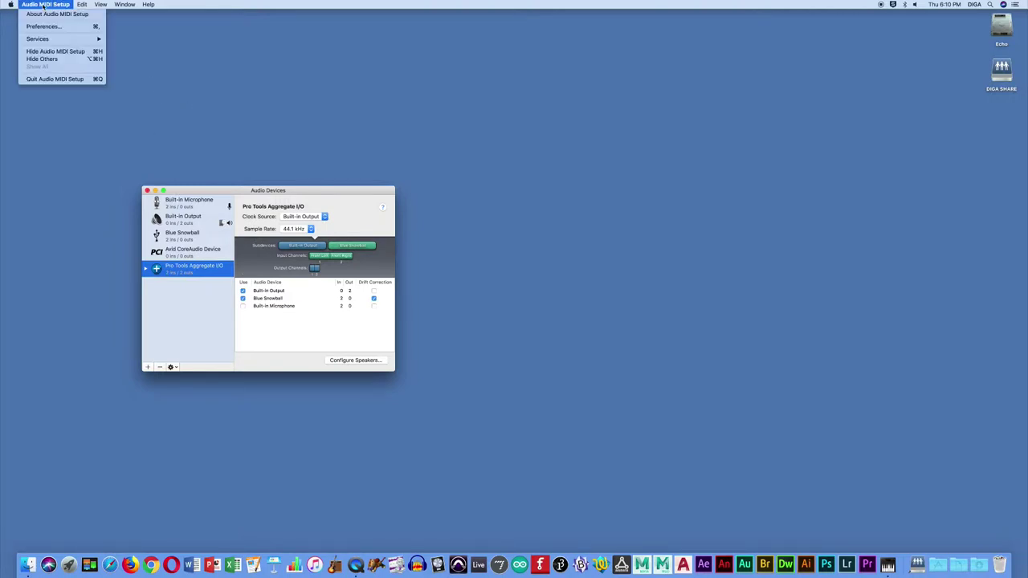
left_click(49, 82)
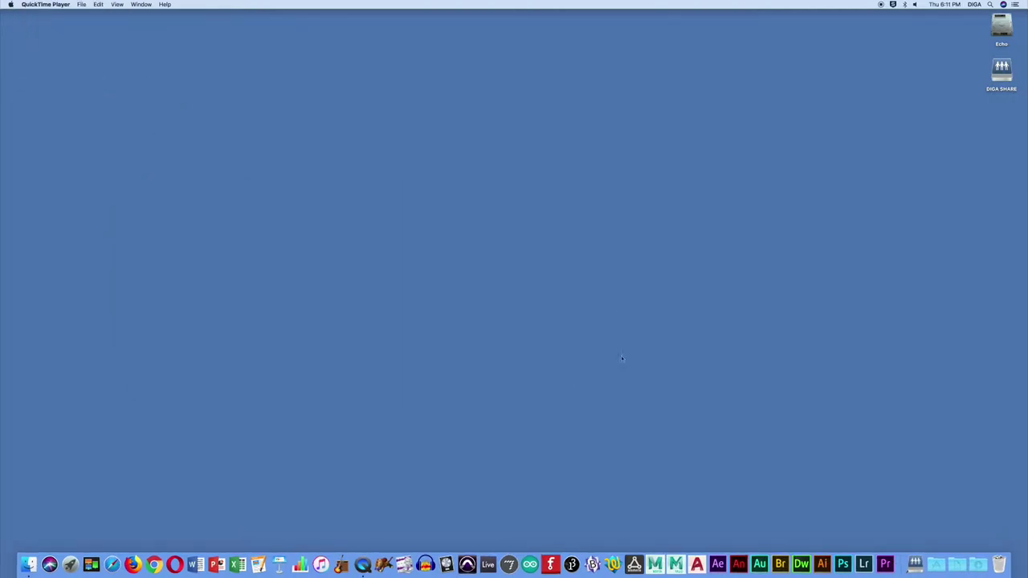
Launch Pro Tools and set up a local session named MyNewSession at 16-bit, 44.1 kHz
left_click(468, 558)
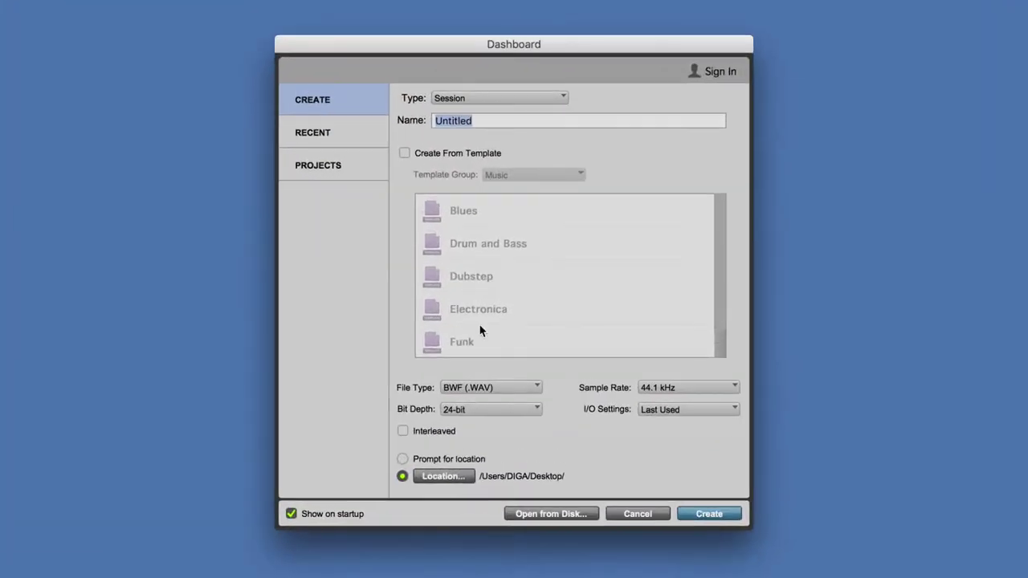
left_click(485, 103)
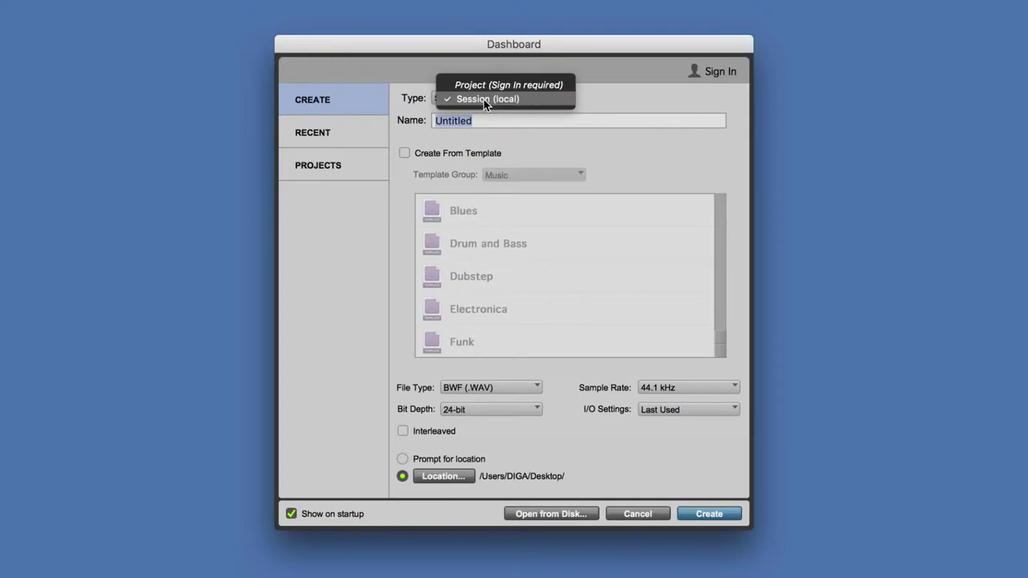
left_click(483, 99)
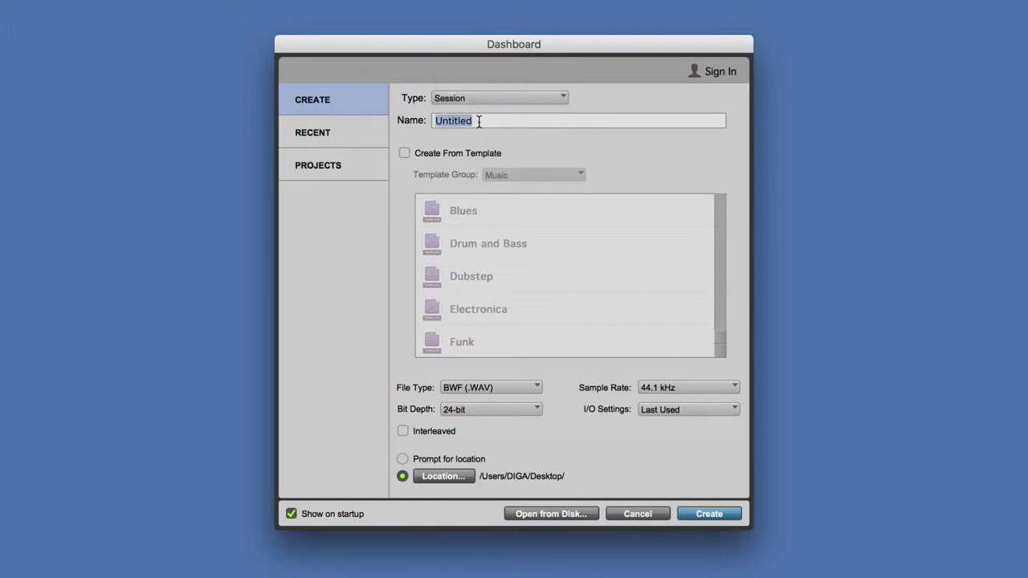
type("MyNewSession")
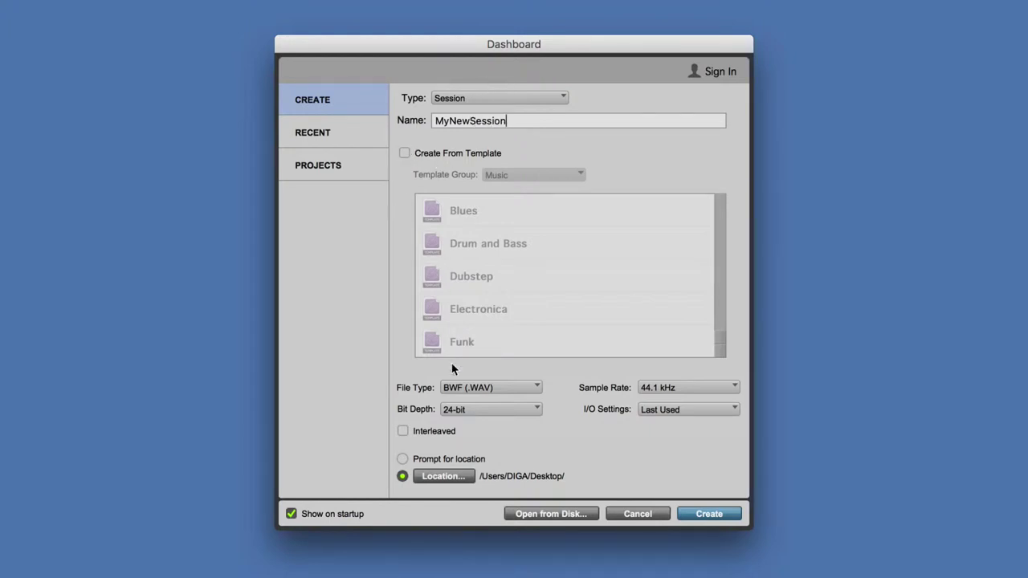
left_click(489, 410)
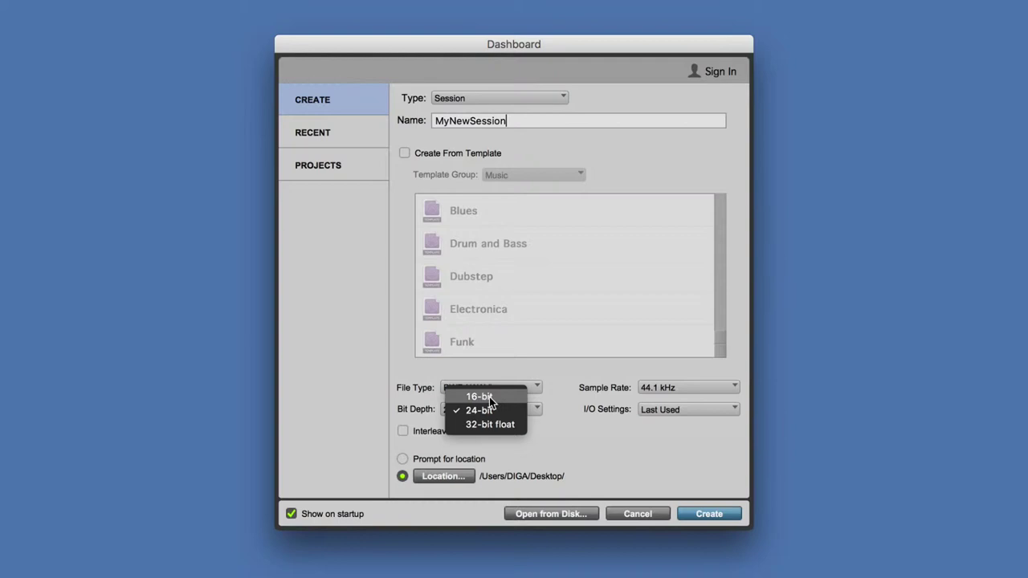
left_click(480, 396)
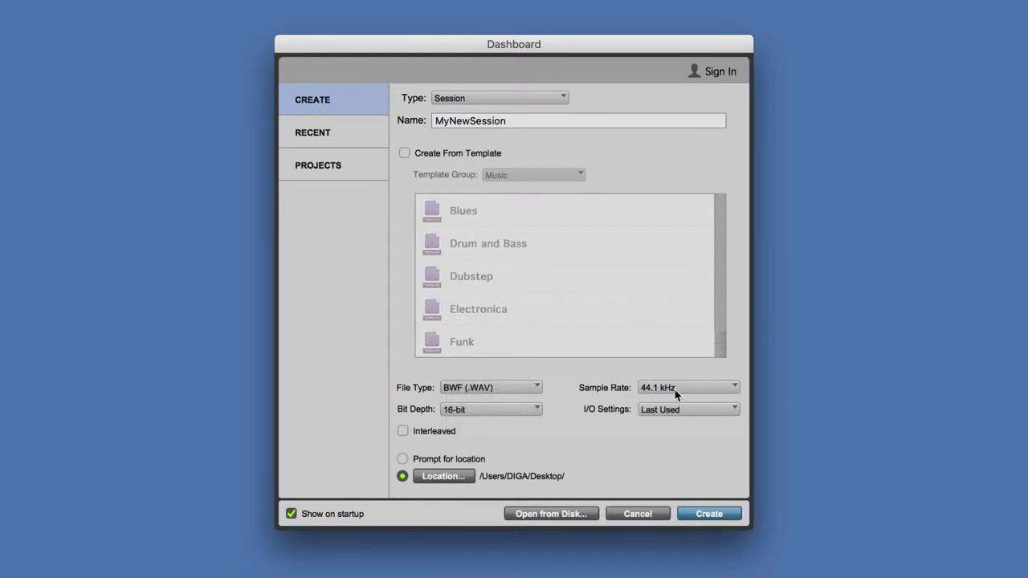
left_click(686, 387)
left_click(694, 388)
Create the session, then set the Playback Engine to Pro Tools Aggregate I/O, agreeing to save and close
left_click(706, 514)
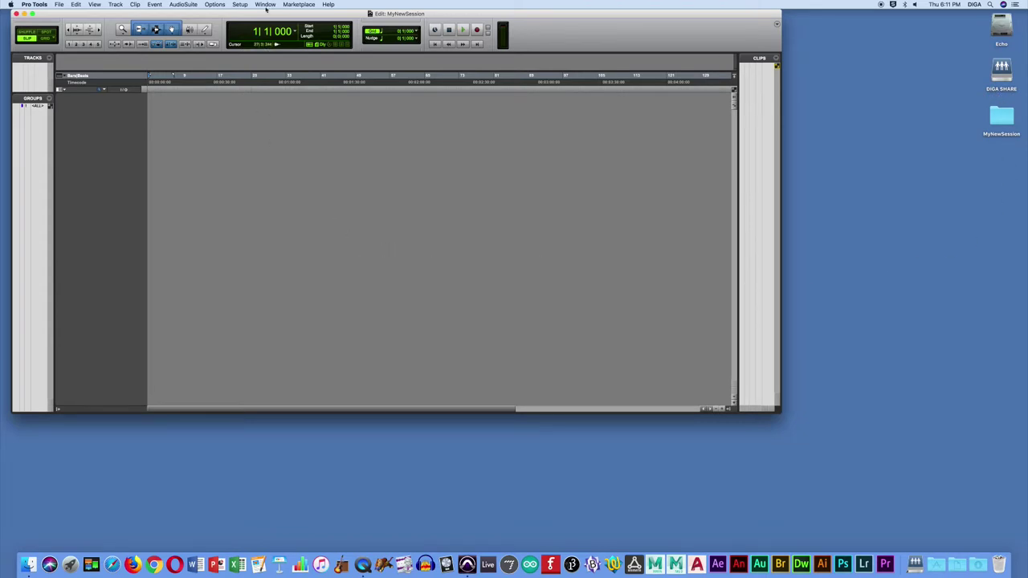
left_click_drag(263, 15, 263, 18)
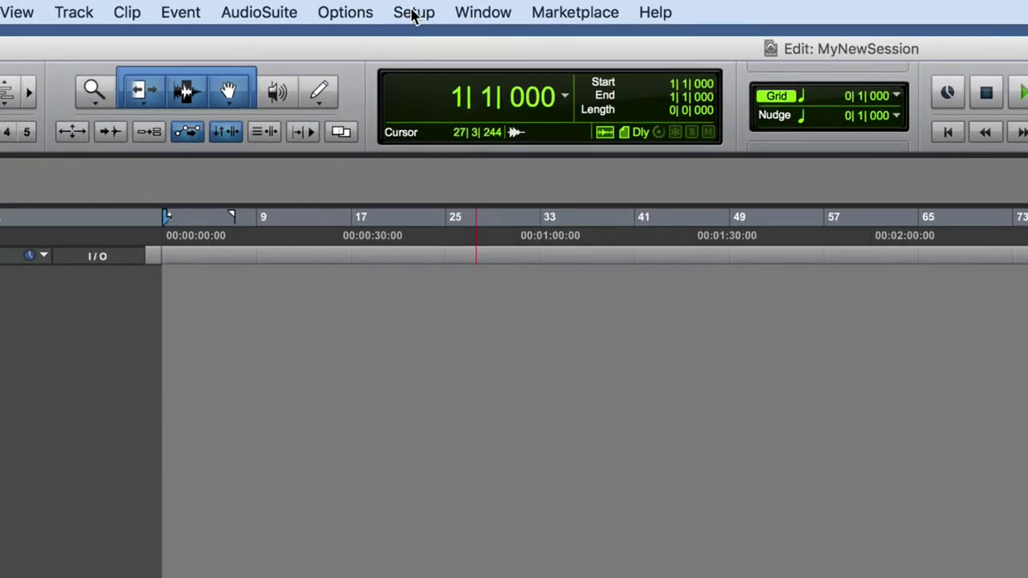
left_click(239, 4)
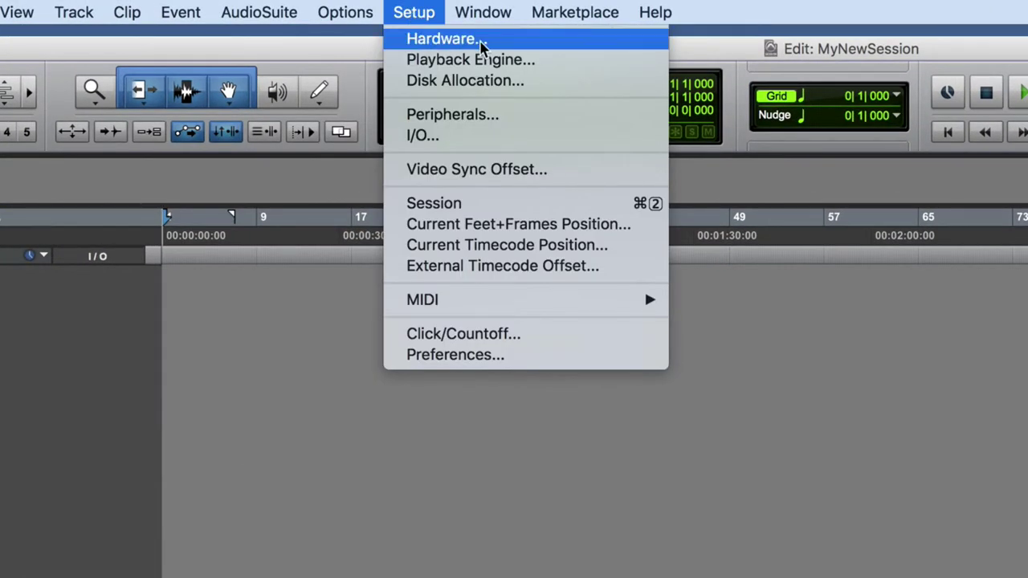
left_click(602, 64)
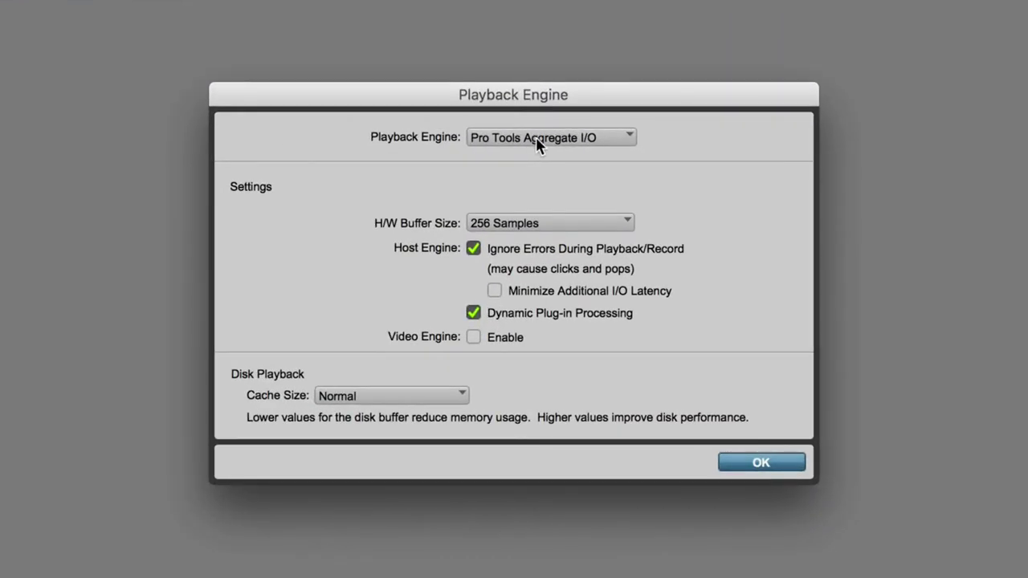
left_click(522, 163)
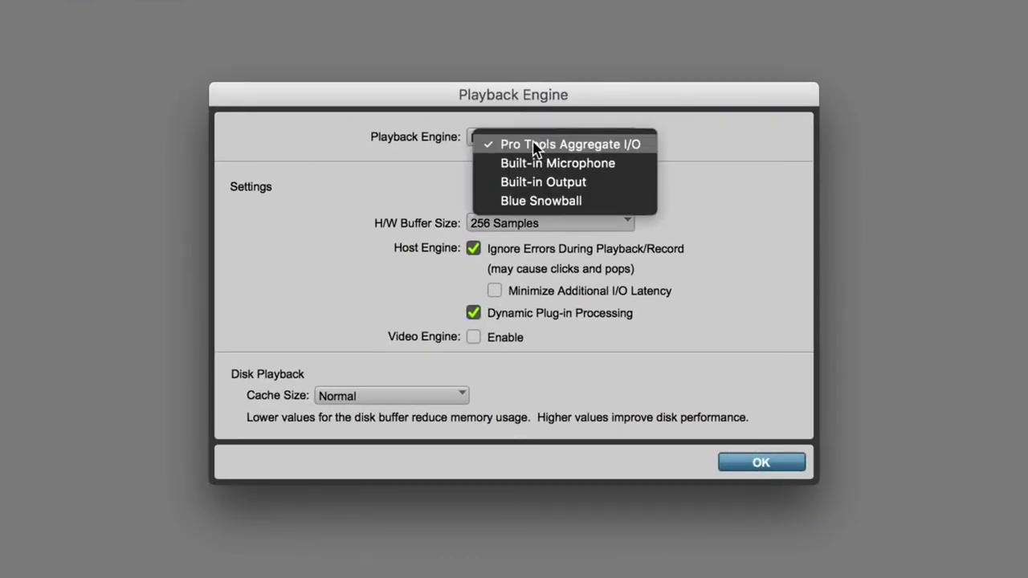
left_click(573, 144)
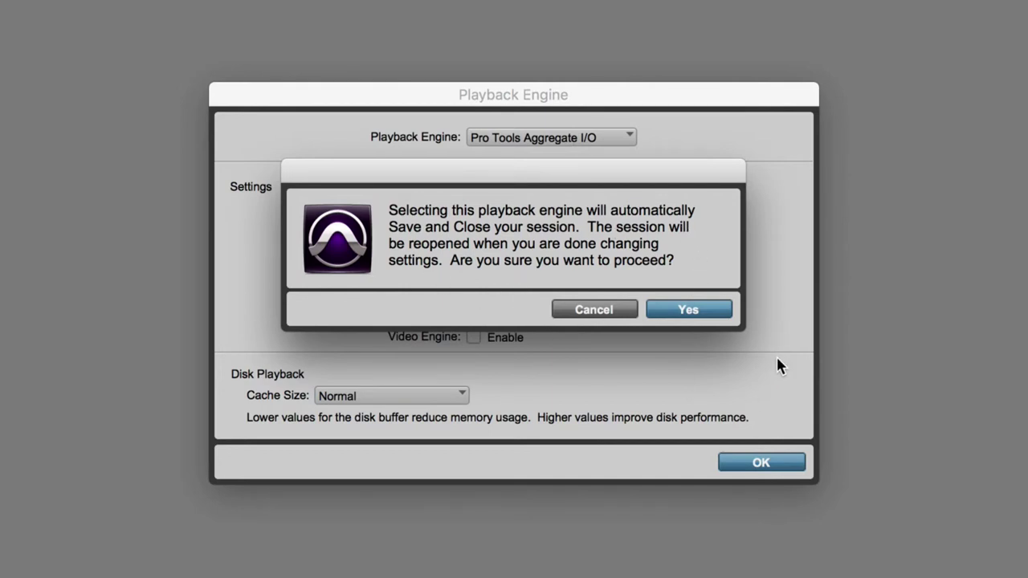
left_click(707, 311)
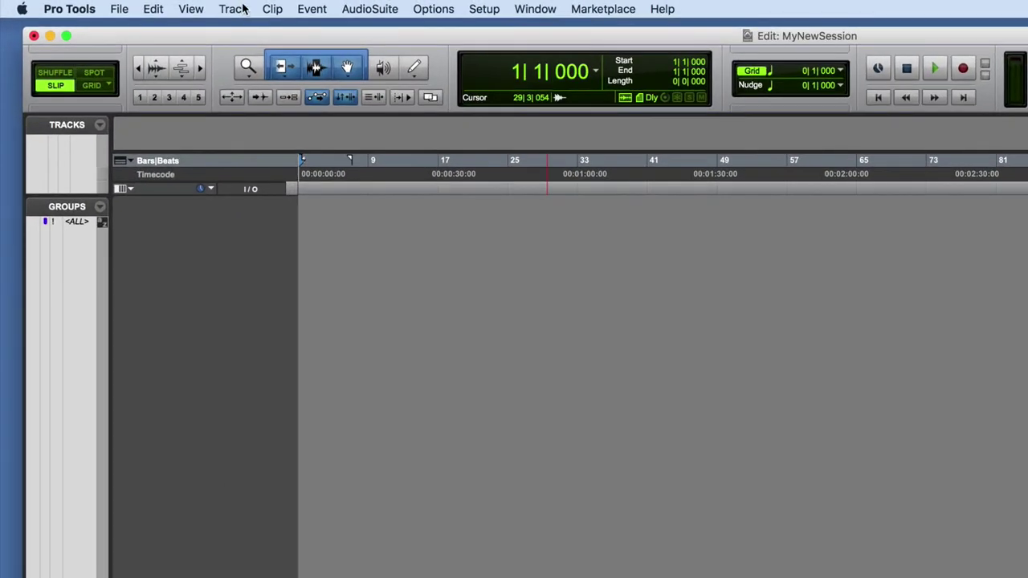
Add one new mono audio track to MyNewSession
left_click(117, 6)
left_click(297, 32)
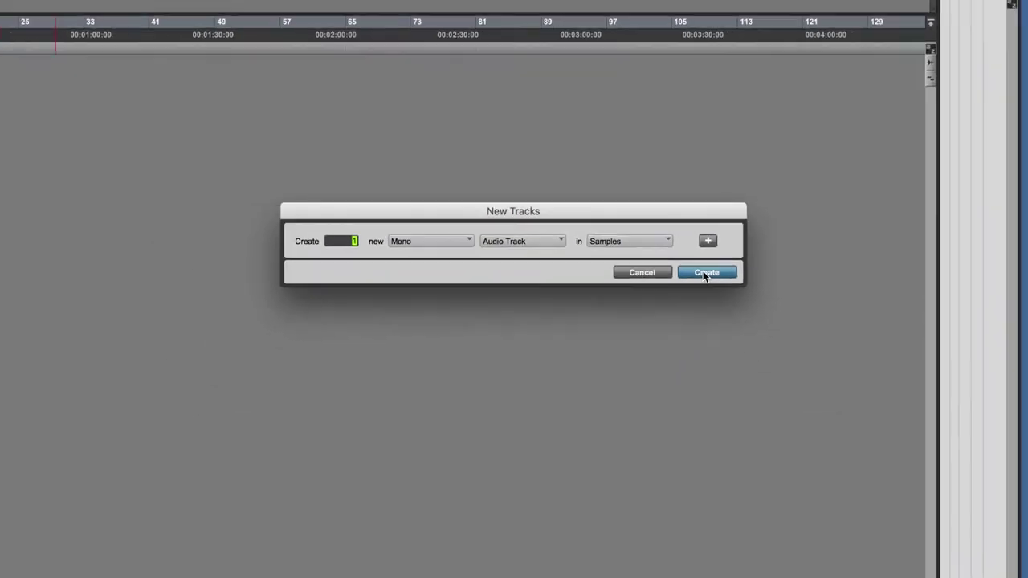
left_click(783, 328)
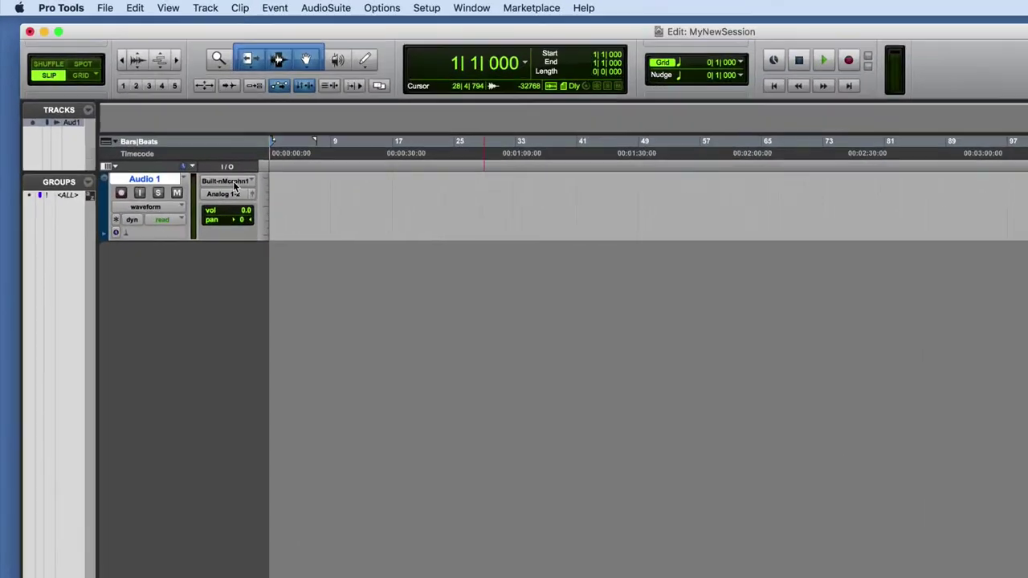
Set Audio 1's input to Built-in Microphone 1 (Mono), keeping the I/O view column shown
left_click(129, 104)
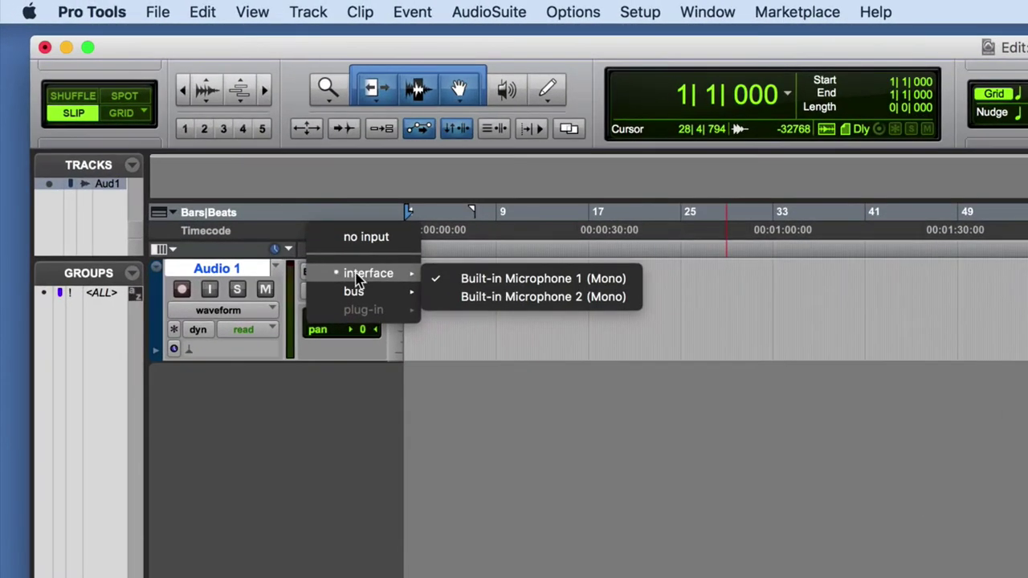
left_click(558, 281)
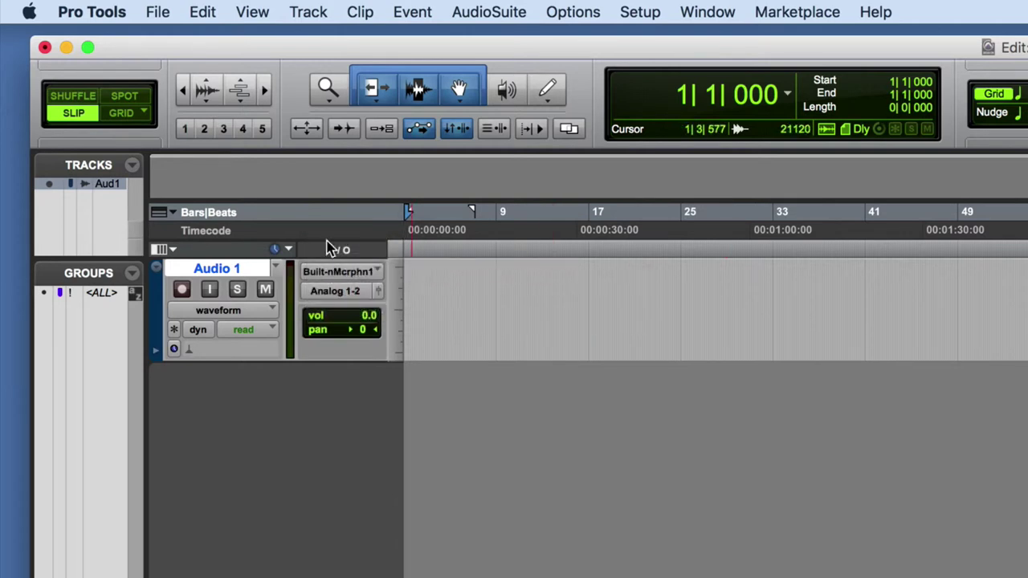
left_click(251, 12)
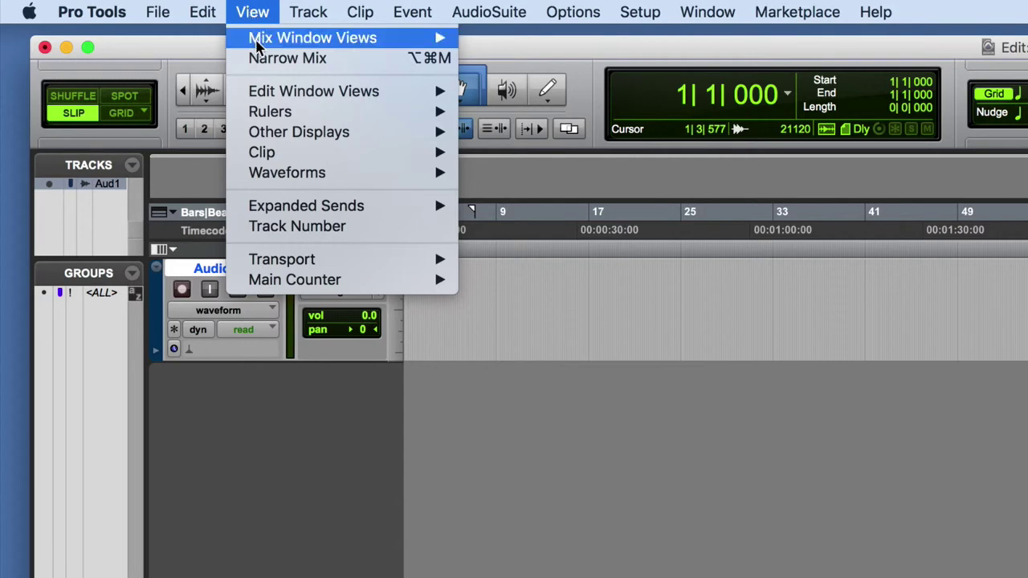
mouse_move(266, 98)
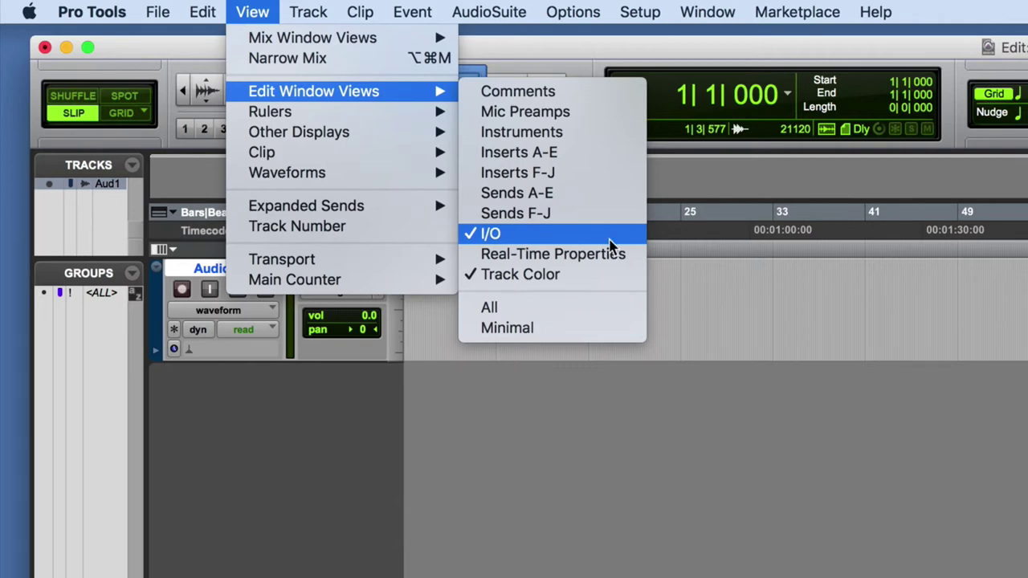
left_click(650, 337)
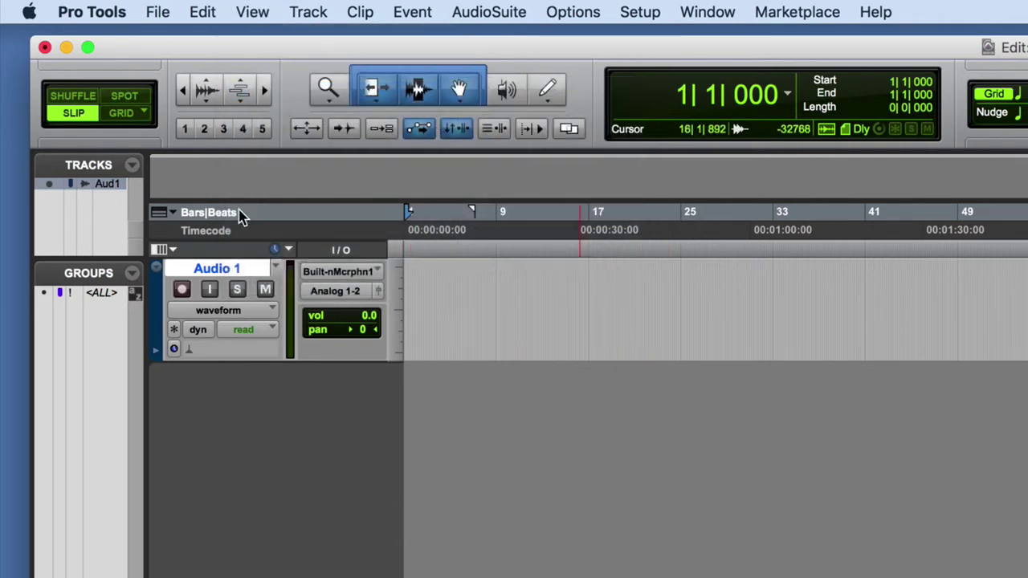
left_click(366, 273)
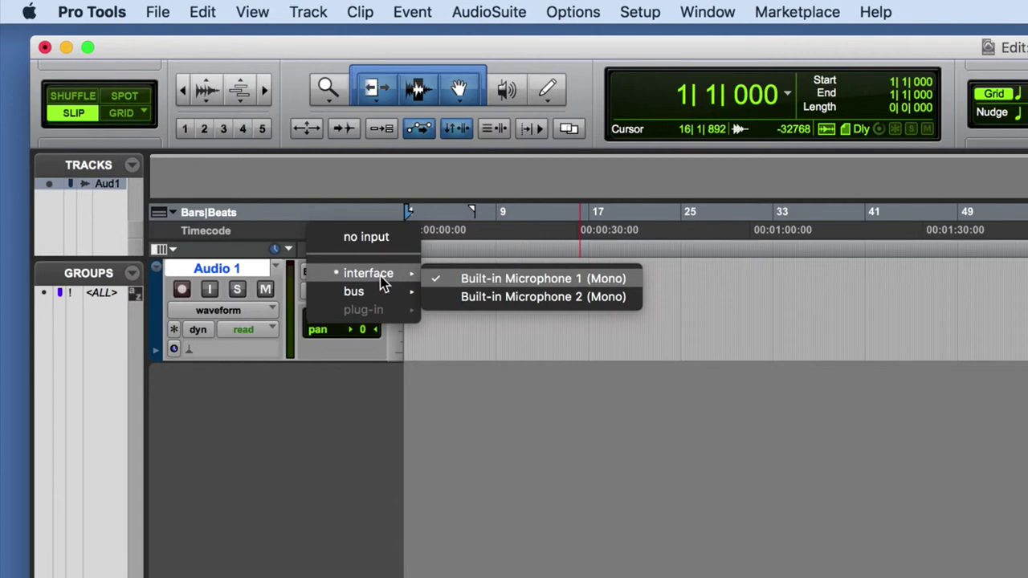
Keep Built-in Microphone 1 (Mono) as input and record-arm the Audio 1 track
left_click(526, 281)
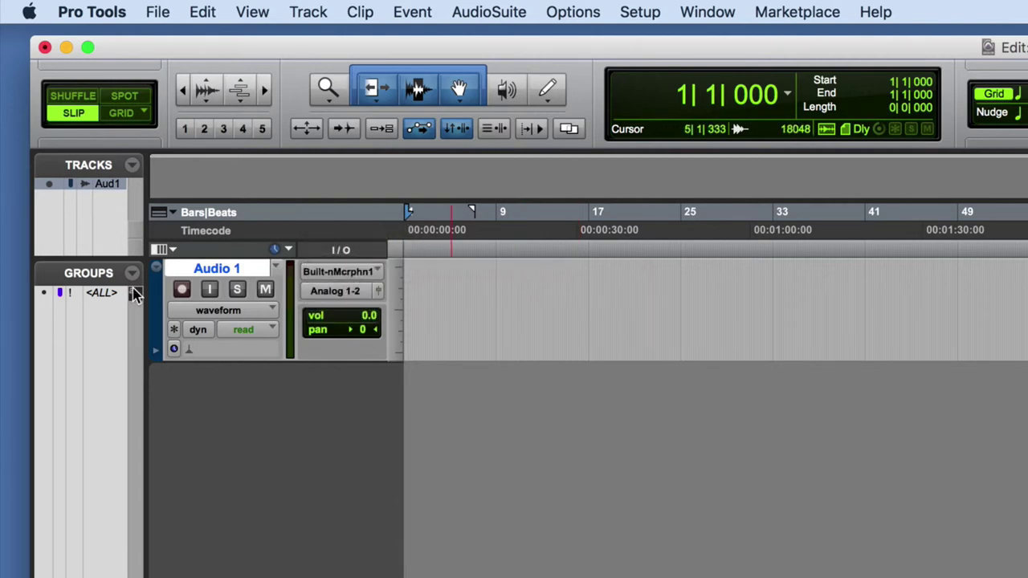
left_click(183, 290)
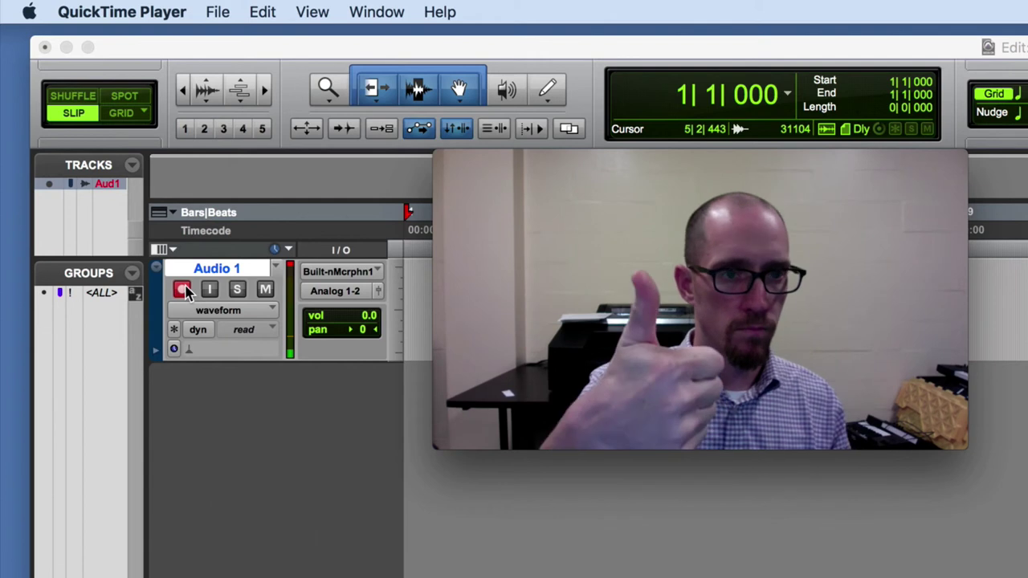
left_click(293, 269)
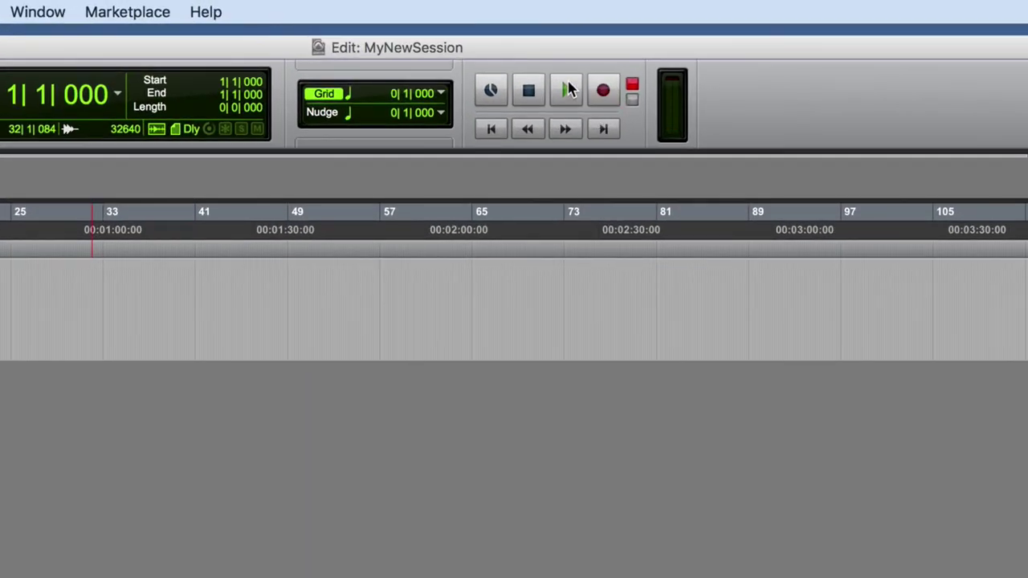
Start recording a clip onto Audio 1 from bar 1
left_click(566, 90)
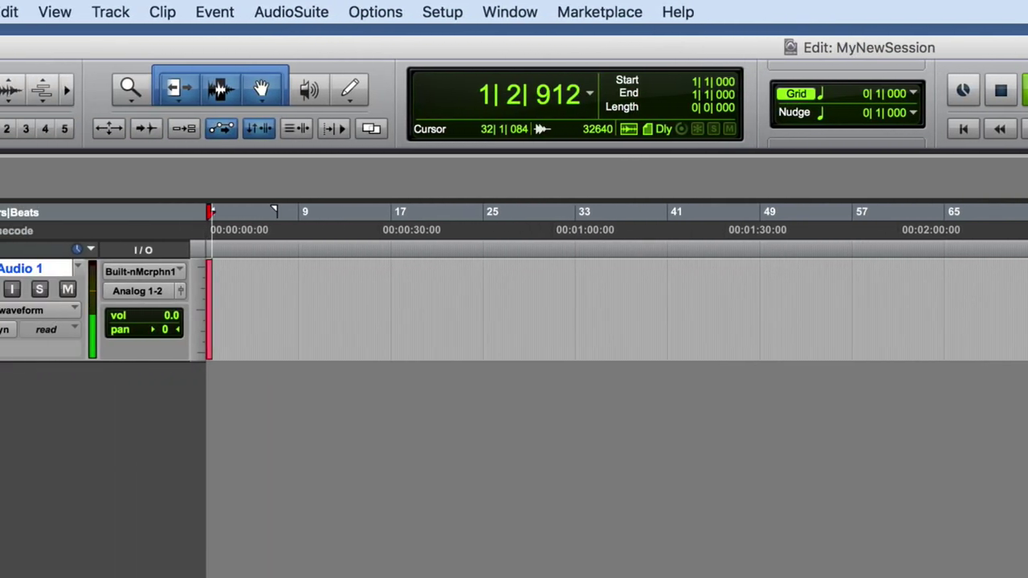